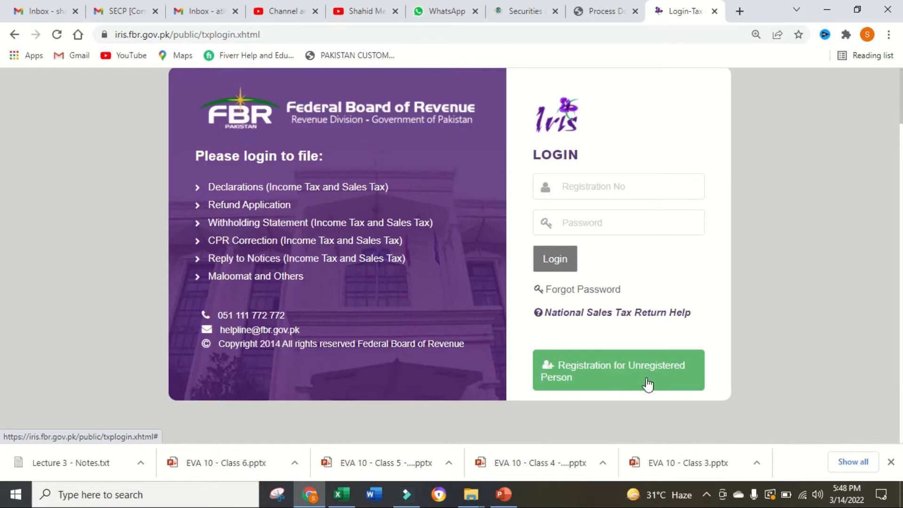
- Open the registration form for unregistered persons and review its basic information, address and captcha fields
click(632, 373)
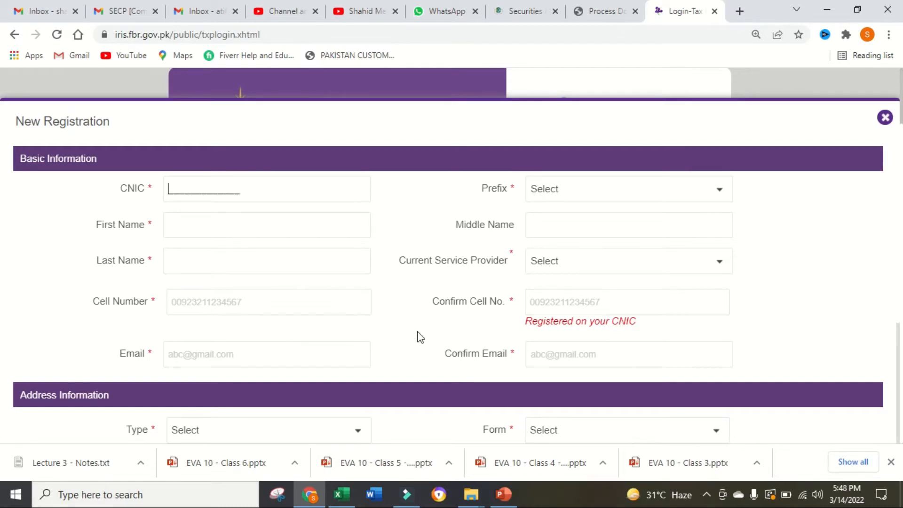
scroll(420, 337, down, 3)
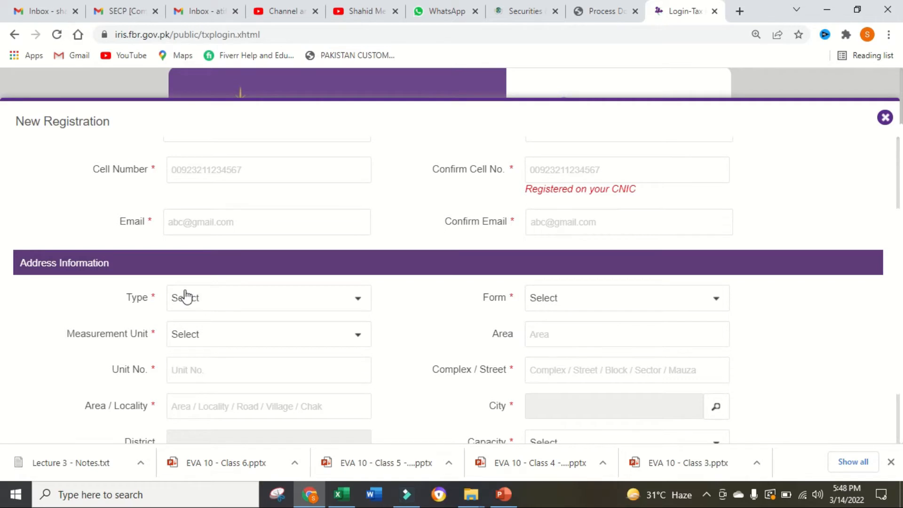
scroll(268, 303, down, 2)
scroll(484, 371, down, 2)
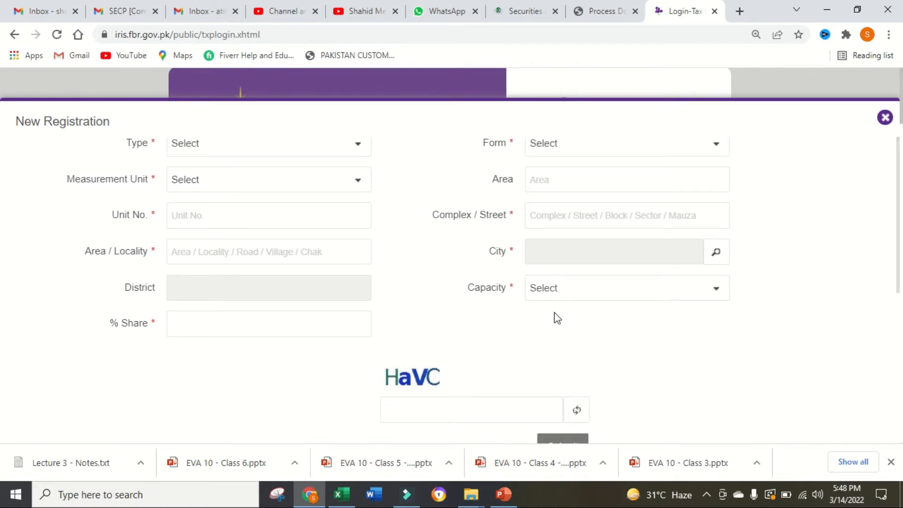
scroll(551, 306, up, 3)
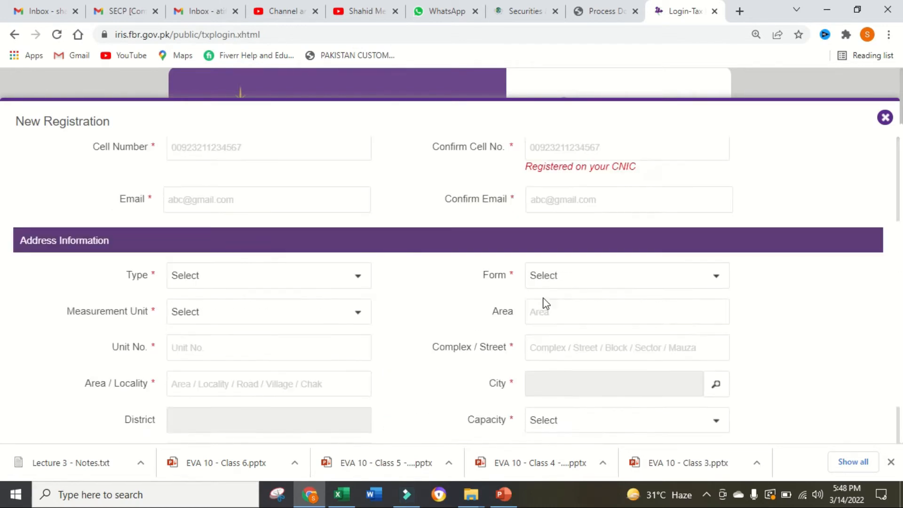
- Leave the new registration form, reload the iris.fbr.gov.pk login page and log in to the taxpayer account
click(6, 35)
click(170, 36)
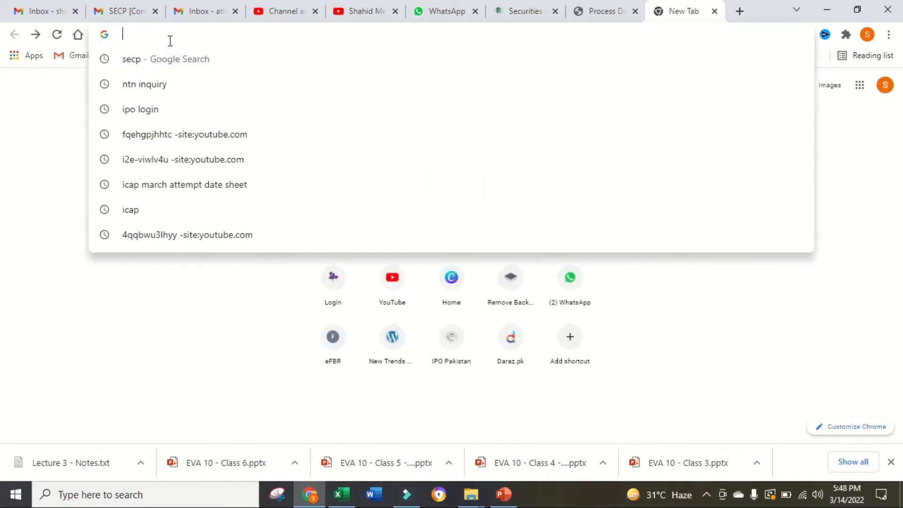
text(ir)
key(Return)
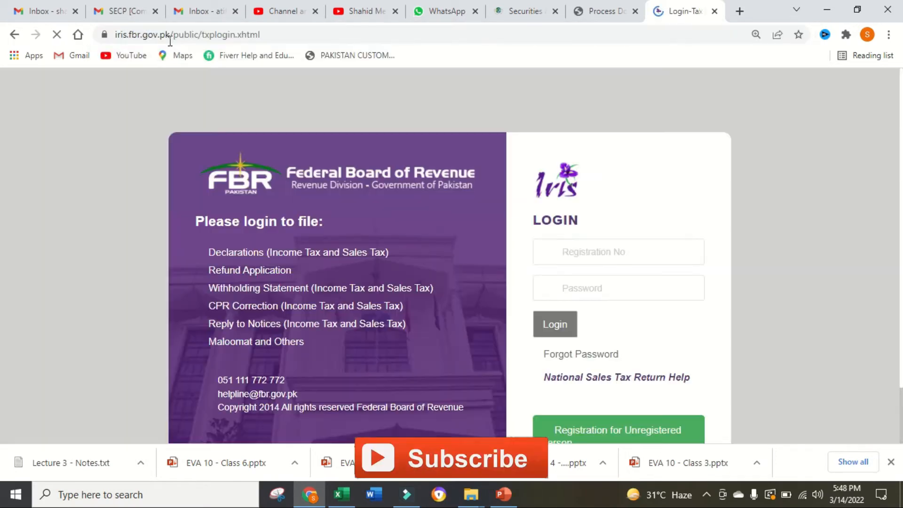
click(596, 252)
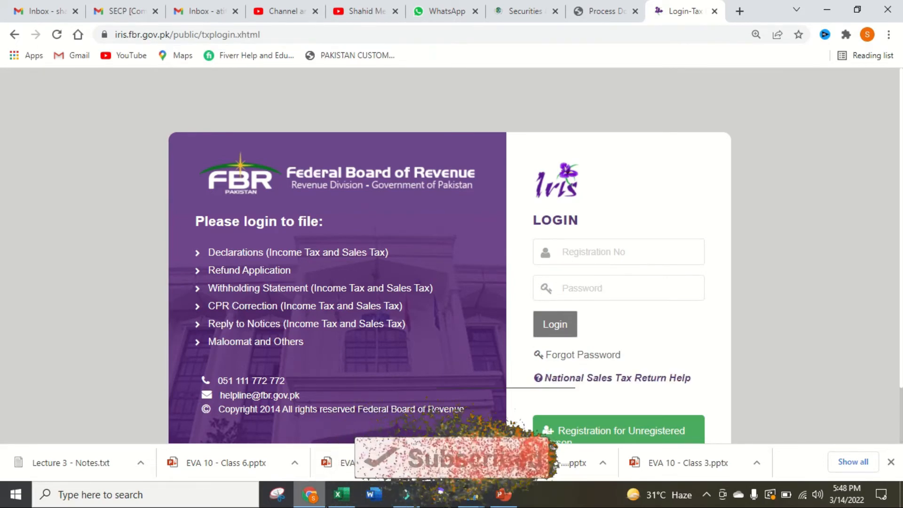
click(557, 326)
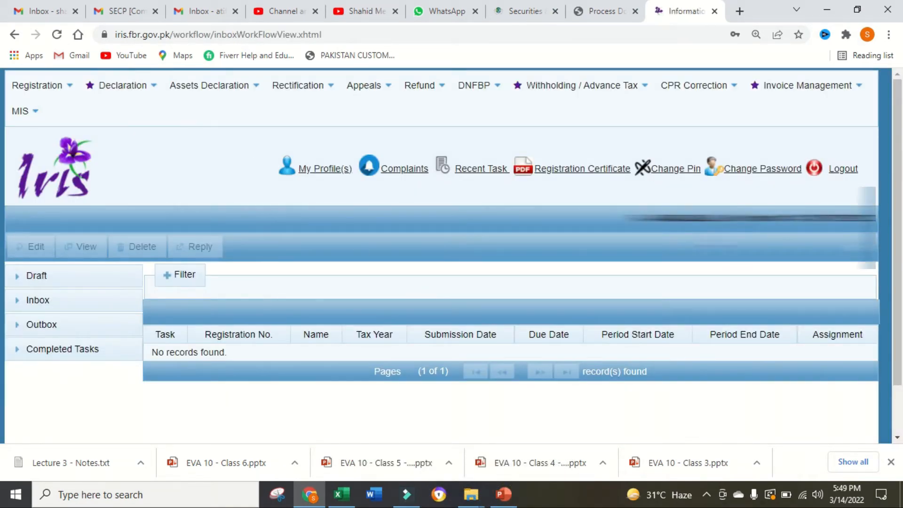
- Open the 14(1) voluntary simplified Sales Tax registration form and start a new bank account entry
click(64, 87)
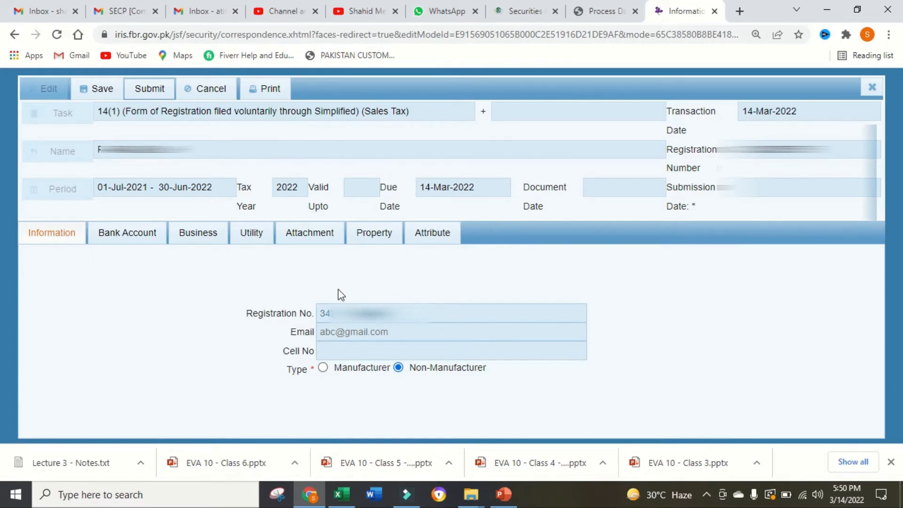
click(130, 233)
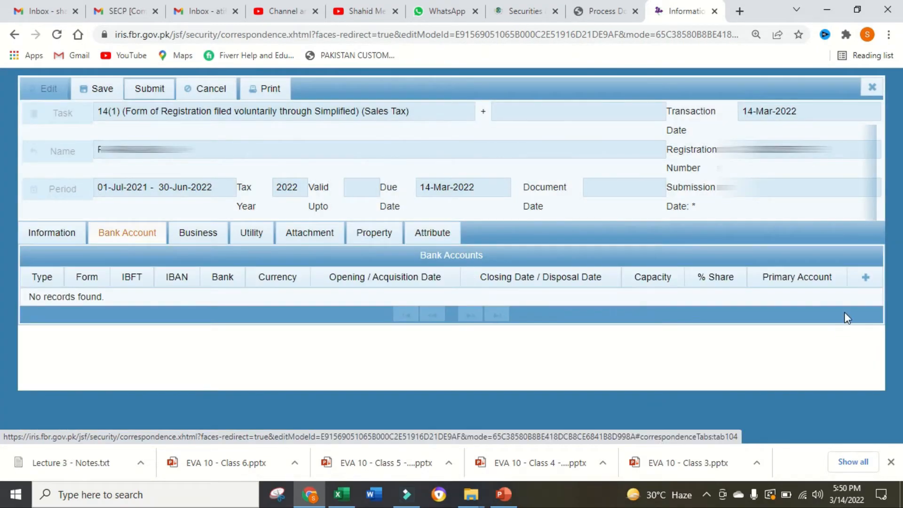
click(866, 278)
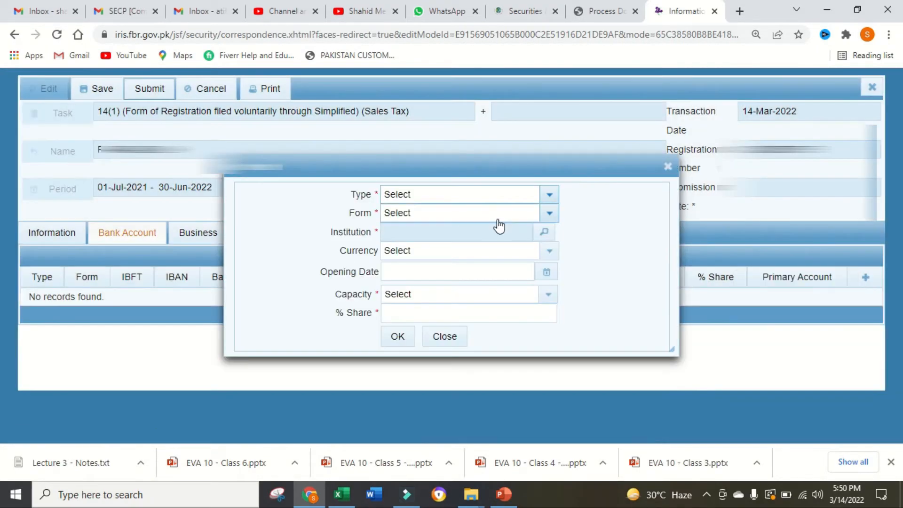
- Set the new bank account's type to Account and its form to Current Account
click(549, 198)
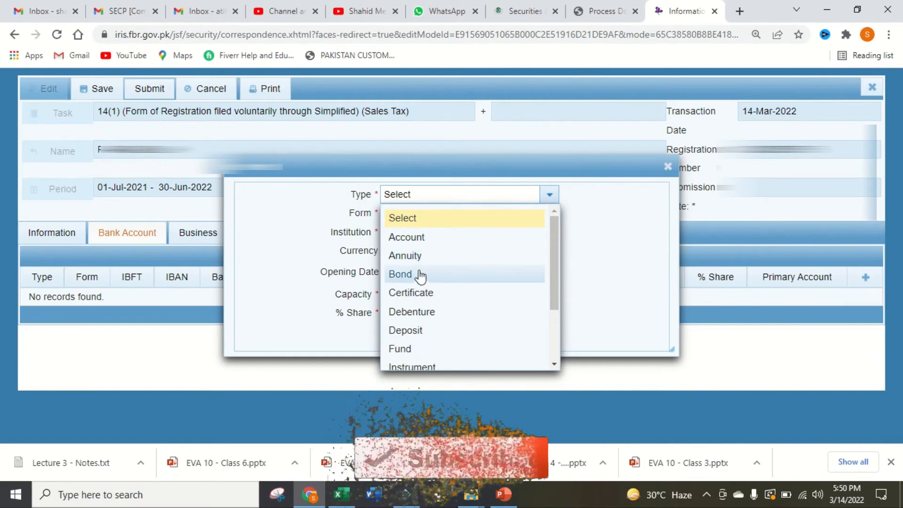
scroll(444, 350, down, 2)
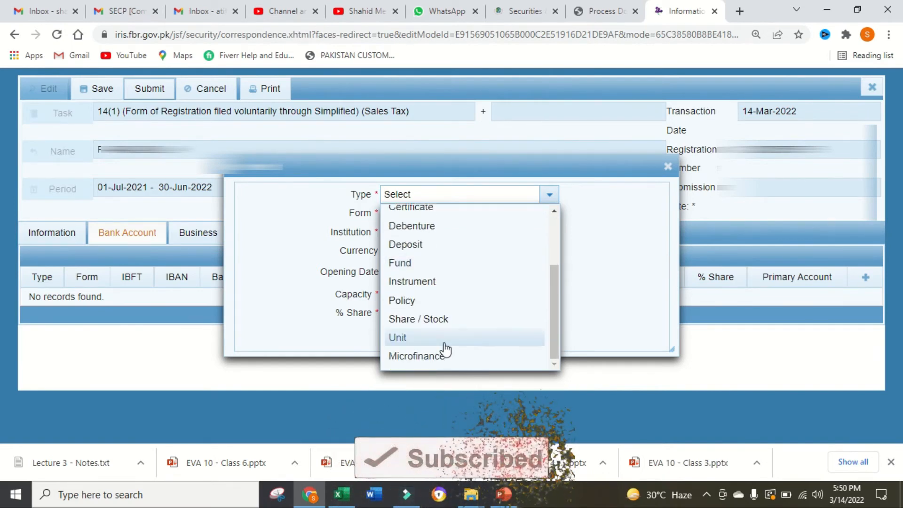
scroll(444, 349, up, 3)
click(415, 237)
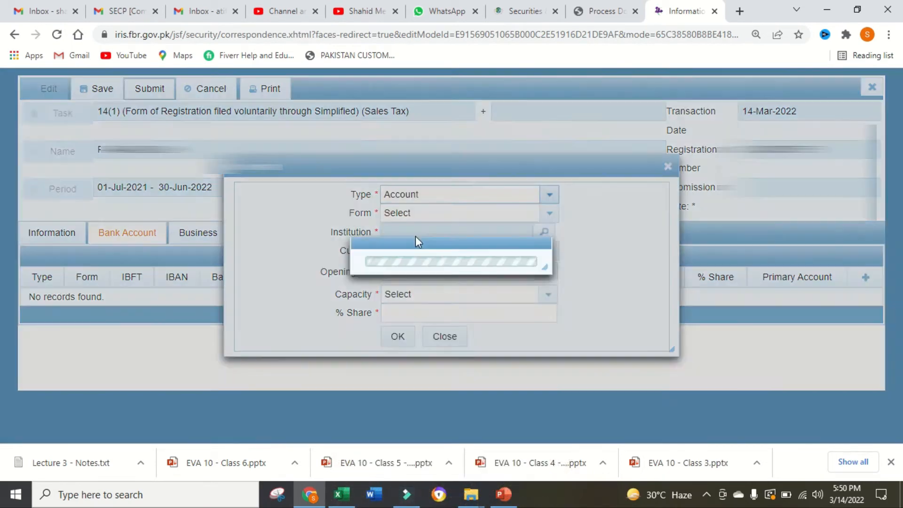
click(550, 215)
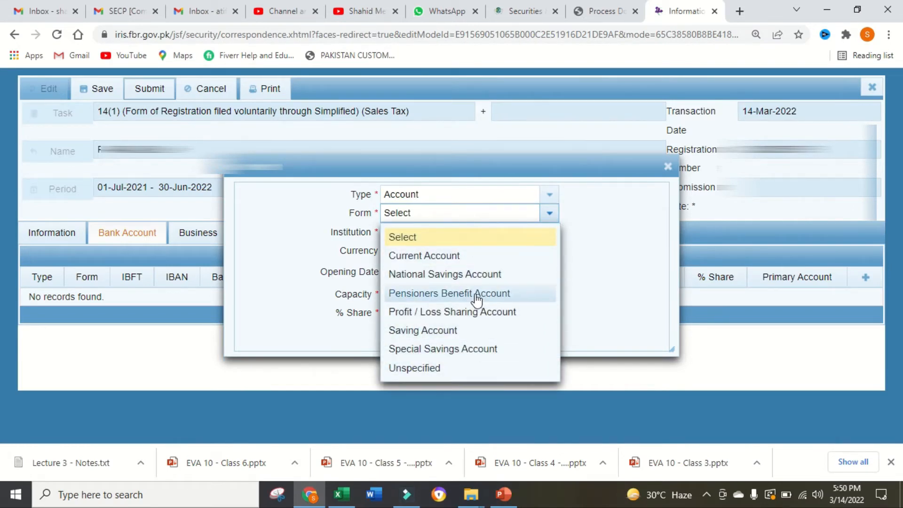
click(450, 255)
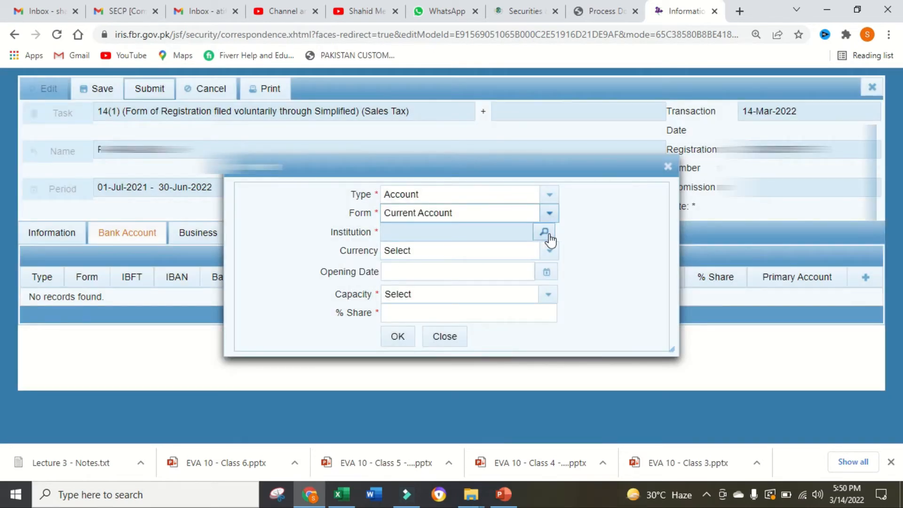
- Search the institutions for "allied bank" and select the Allied Bank of Pakistan Bahria Town Phase-VIII Branch in Rawalpindi
click(546, 233)
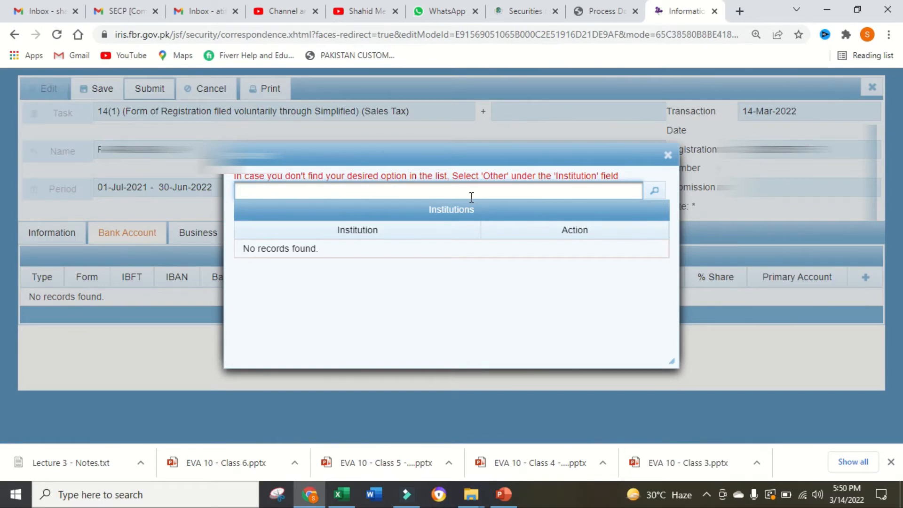
text(allied bank)
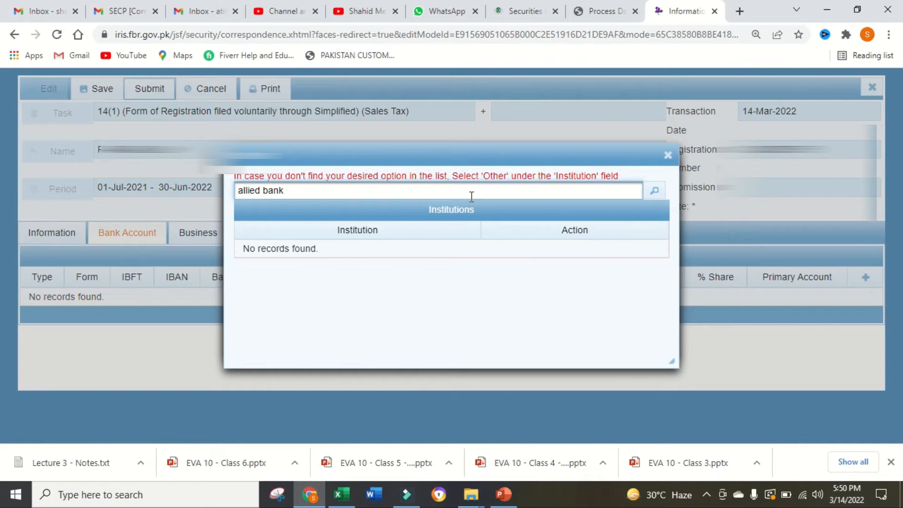
click(654, 191)
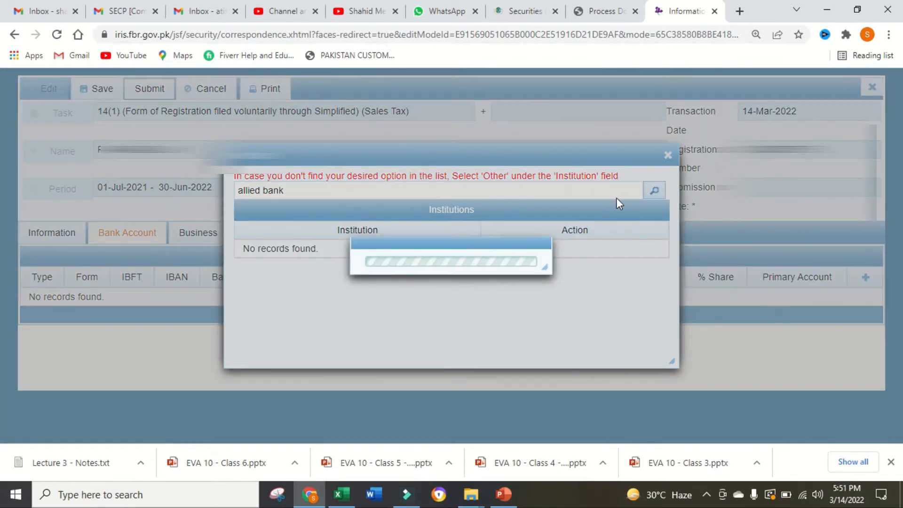
scroll(525, 294, down, 5)
scroll(536, 306, down, 5)
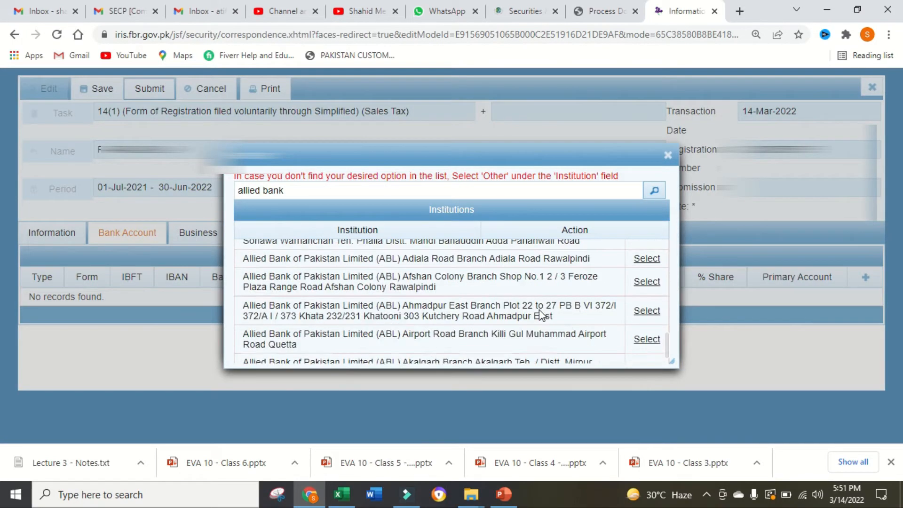
scroll(541, 312, up, 10)
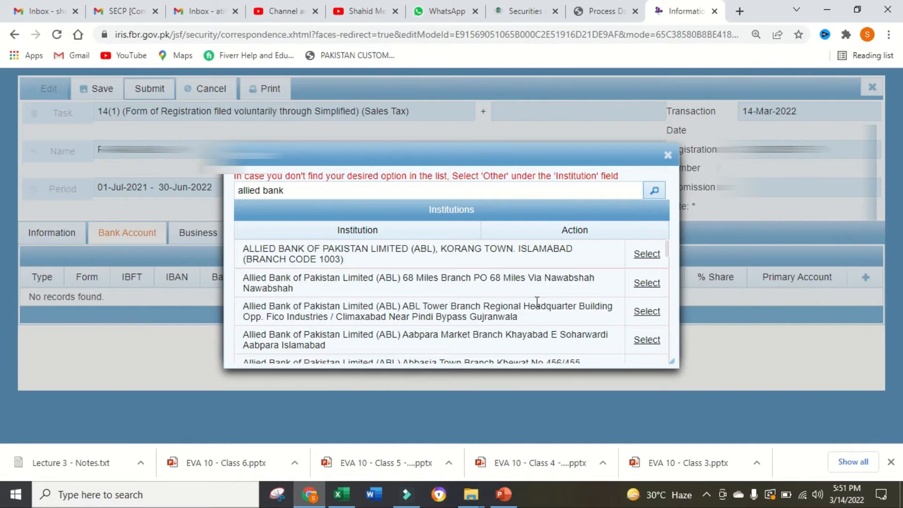
scroll(537, 305, down, 10)
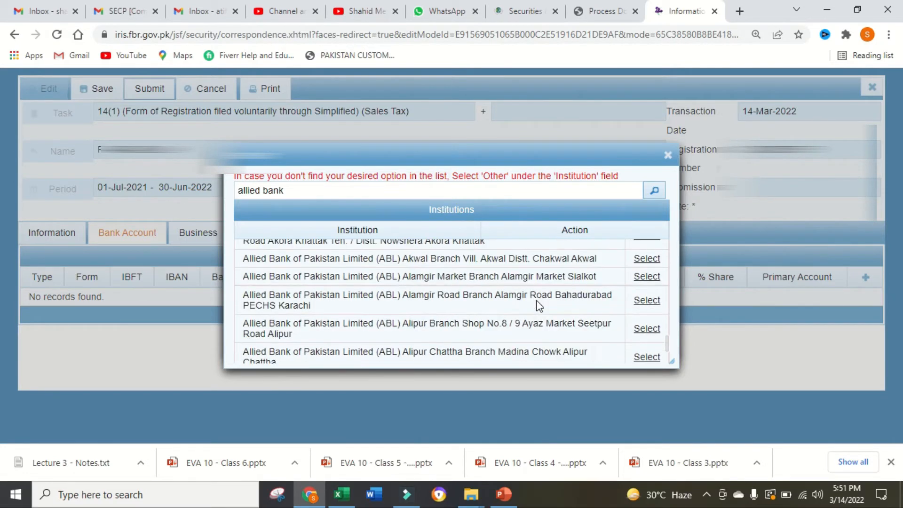
scroll(536, 305, down, 5)
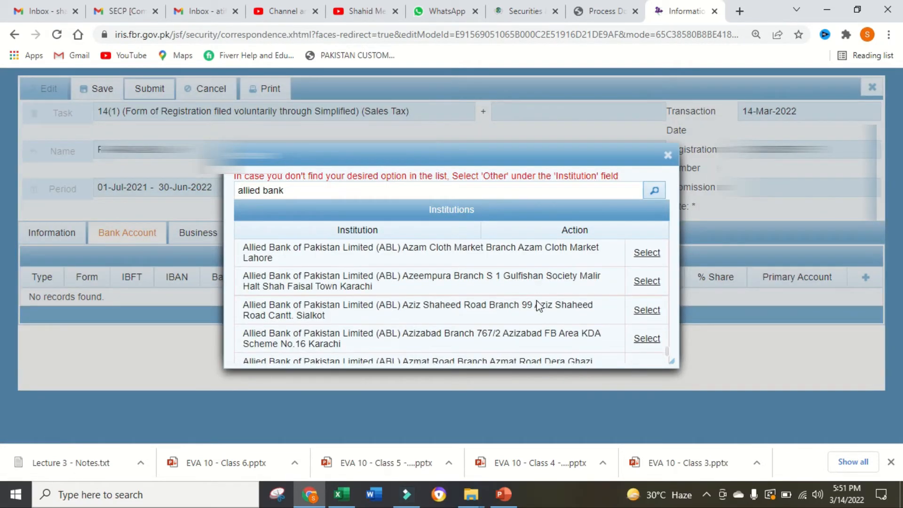
scroll(538, 301, down, 3)
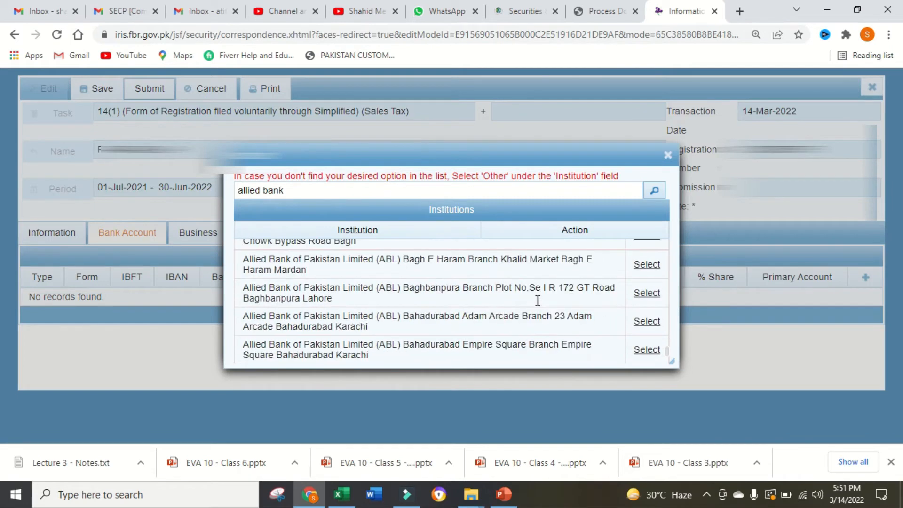
scroll(536, 300, down, 3)
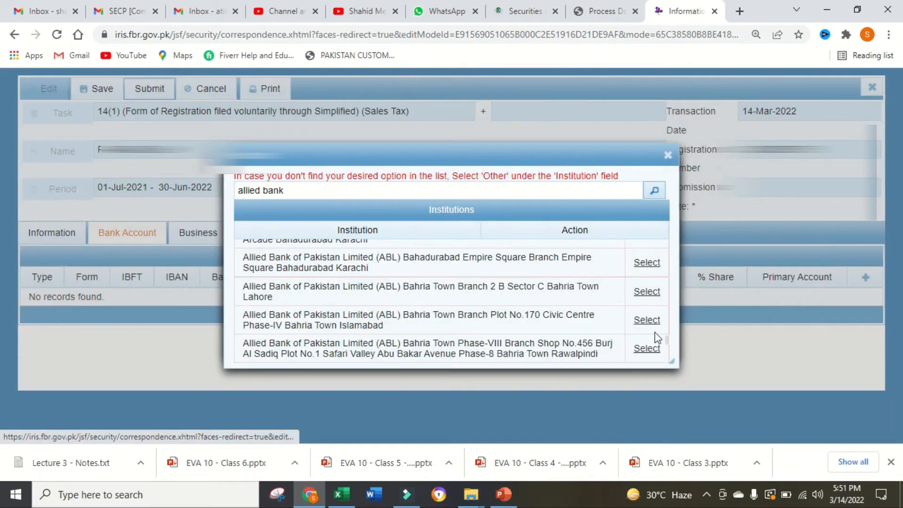
click(652, 348)
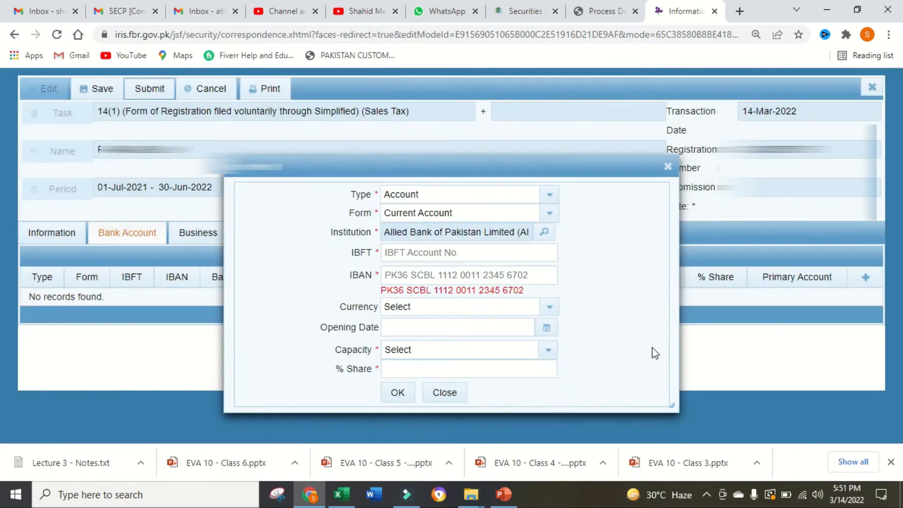
- Fill in the bank account's IBFT account number and its complete IBAN
click(461, 253)
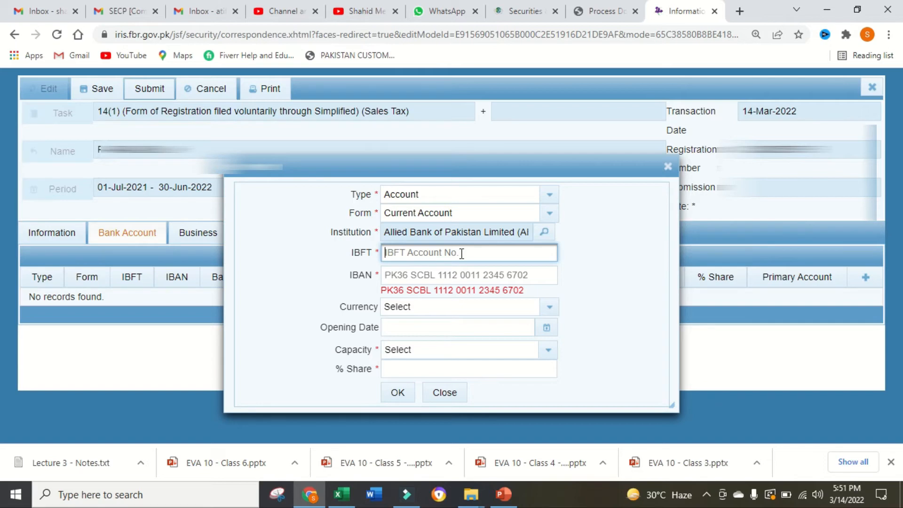
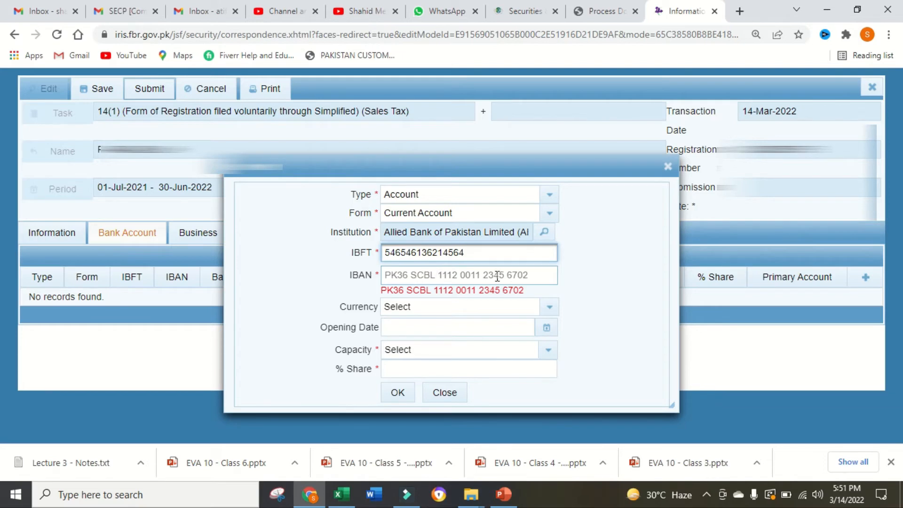
click(395, 274)
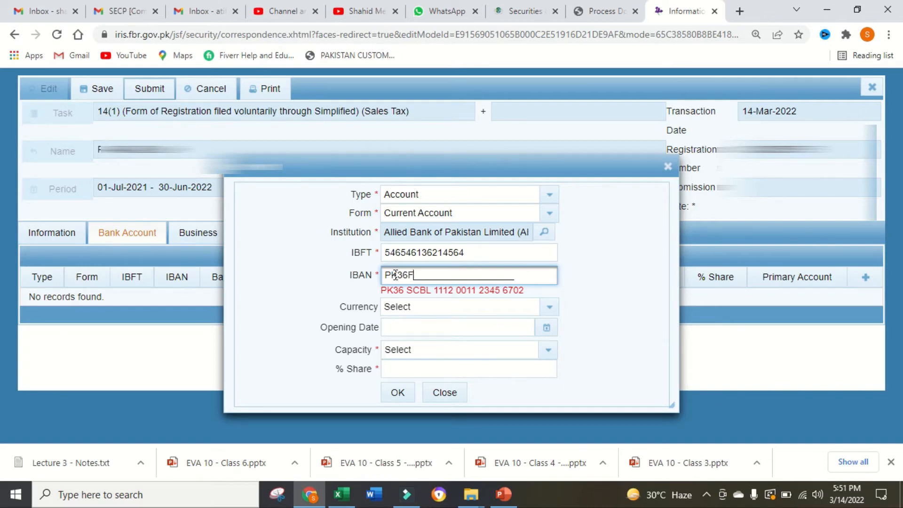
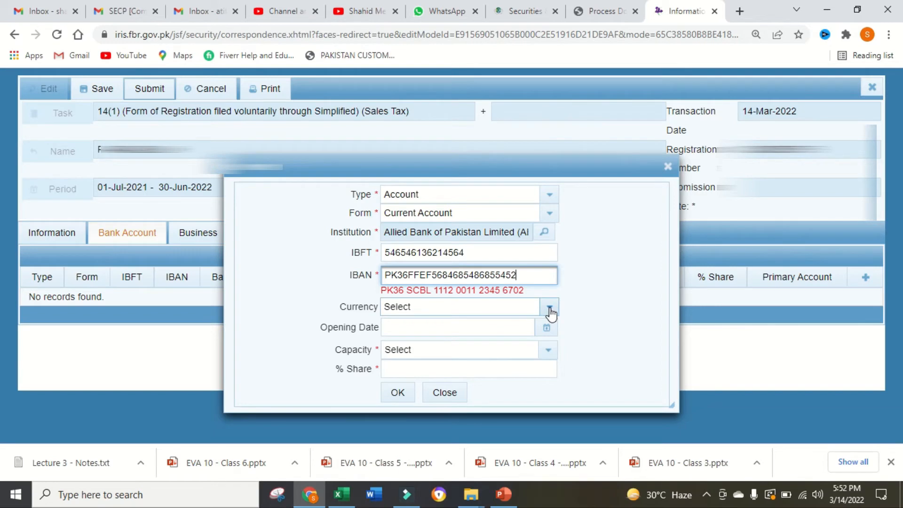
- Set the account currency to PKR Rs (Pakistani Rupee) and the opening date to 14 March 2022
click(550, 310)
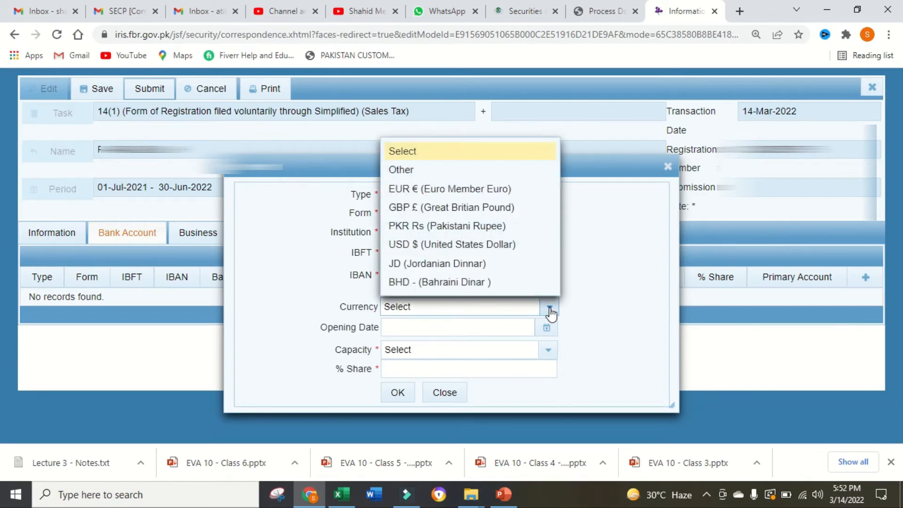
click(493, 228)
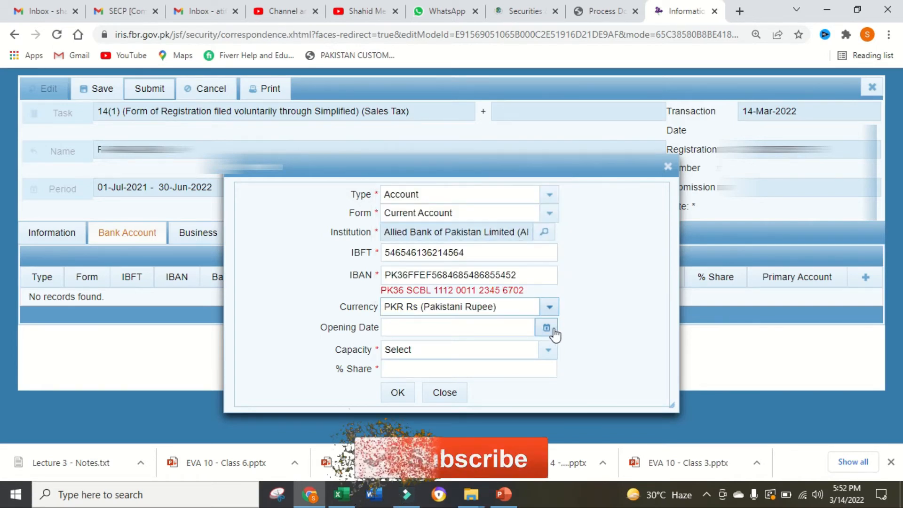
click(546, 329)
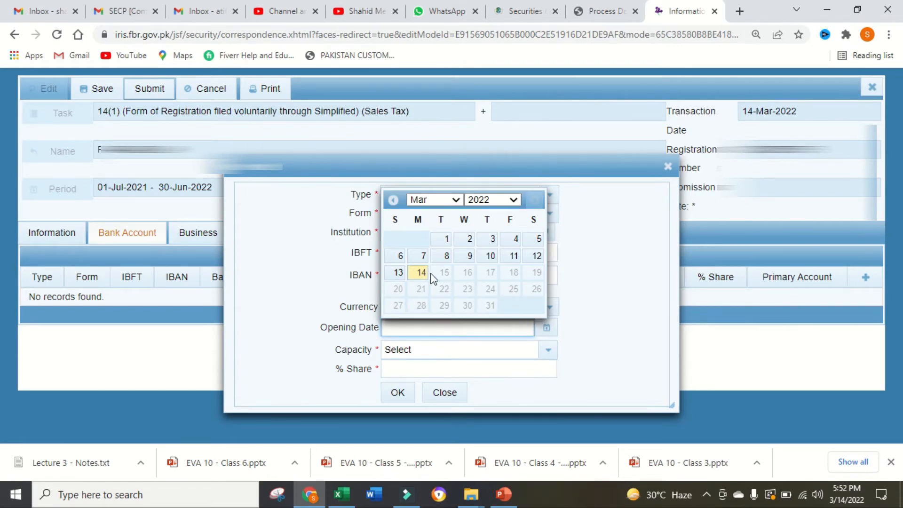
click(420, 273)
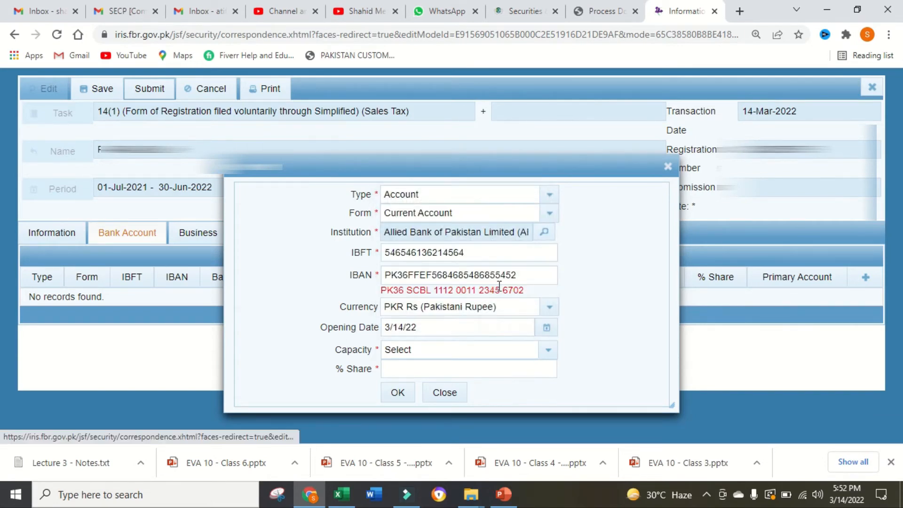
- Set the bank account's capacity to Owner with a 100% share and save the account
click(551, 351)
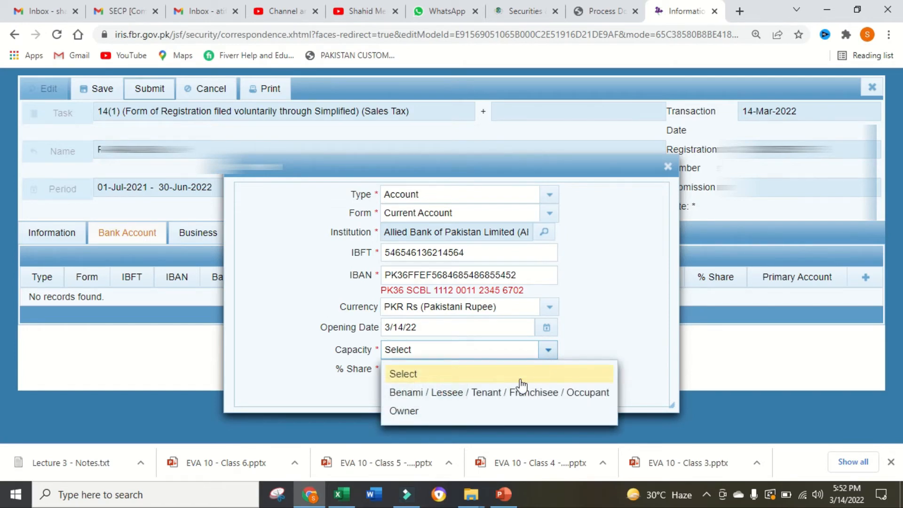
click(415, 413)
click(430, 370)
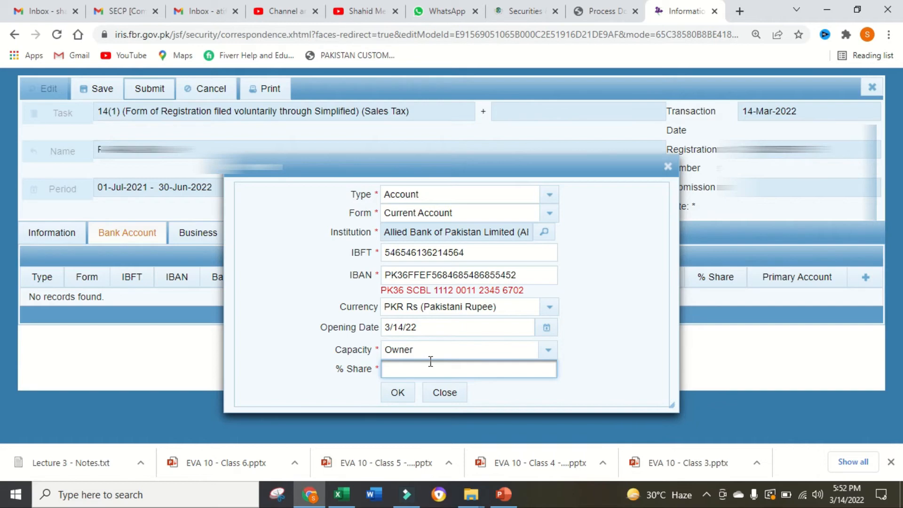
text(100)
click(399, 389)
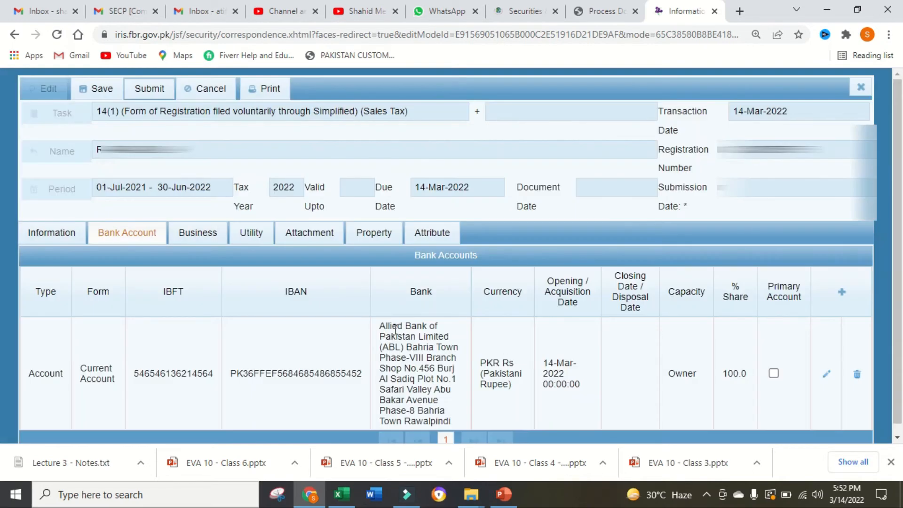
- Add a new business named ABC TRADERS with acquisition date 2 March 2022 and capacity Owner
scroll(582, 356, down, 1)
click(196, 222)
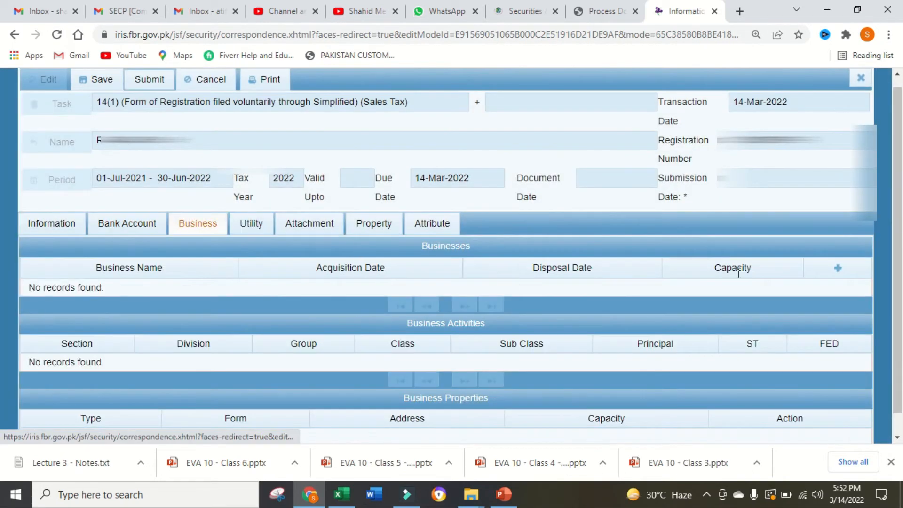
click(838, 268)
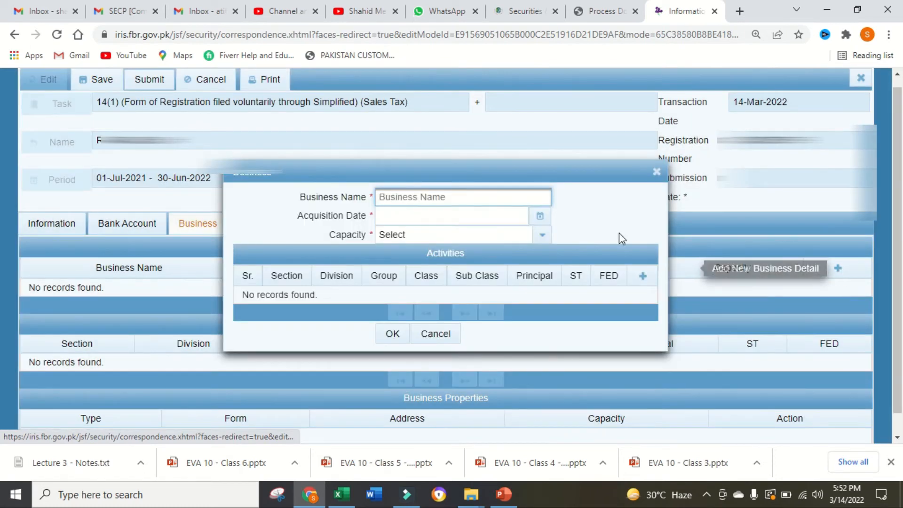
text(ABC TRADERS)
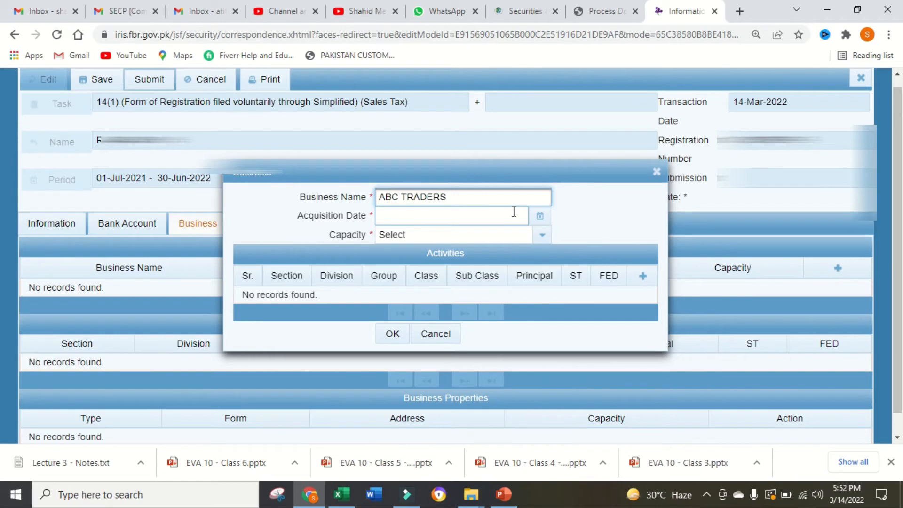
click(540, 217)
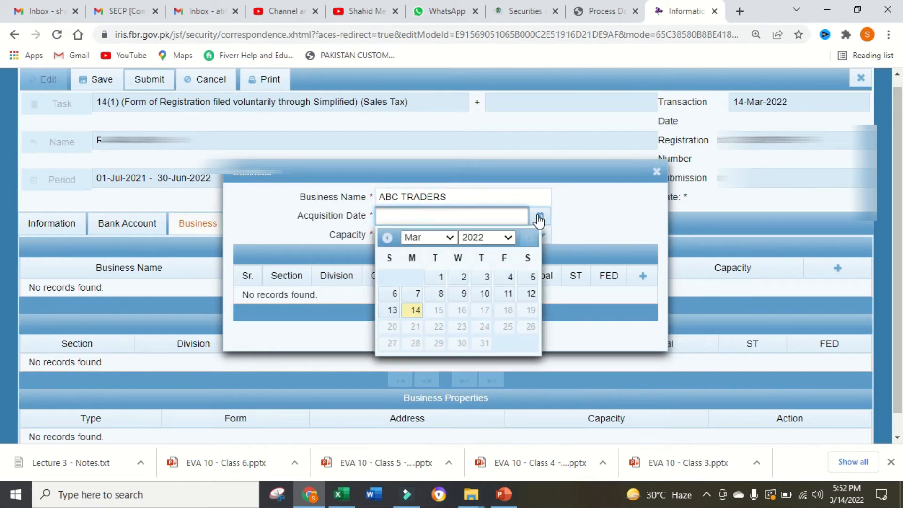
click(465, 279)
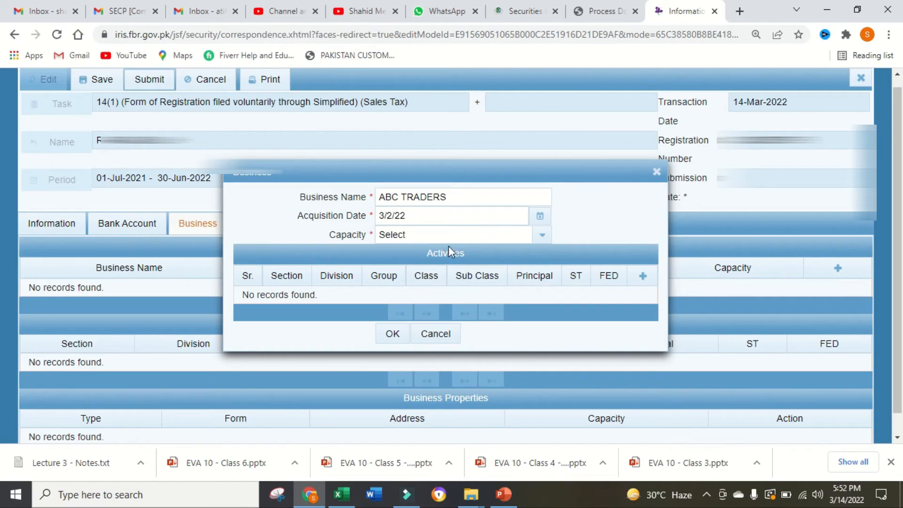
click(542, 235)
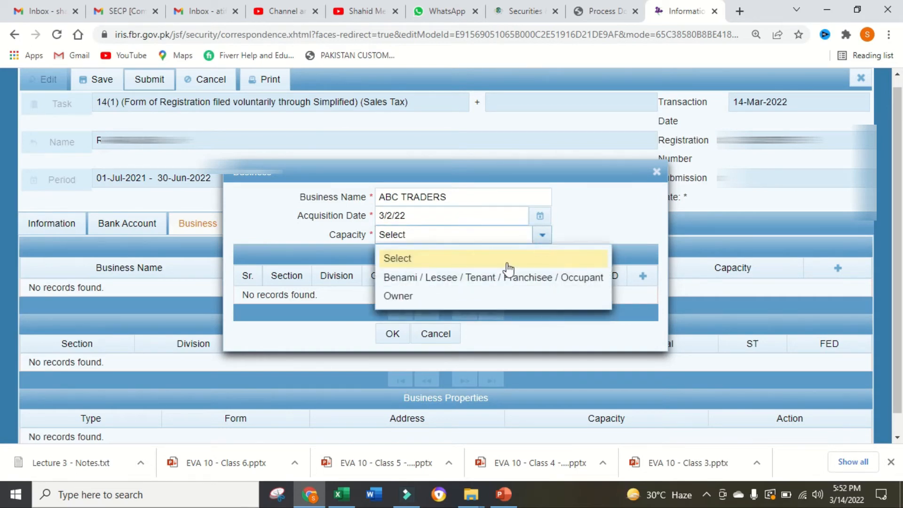
click(555, 296)
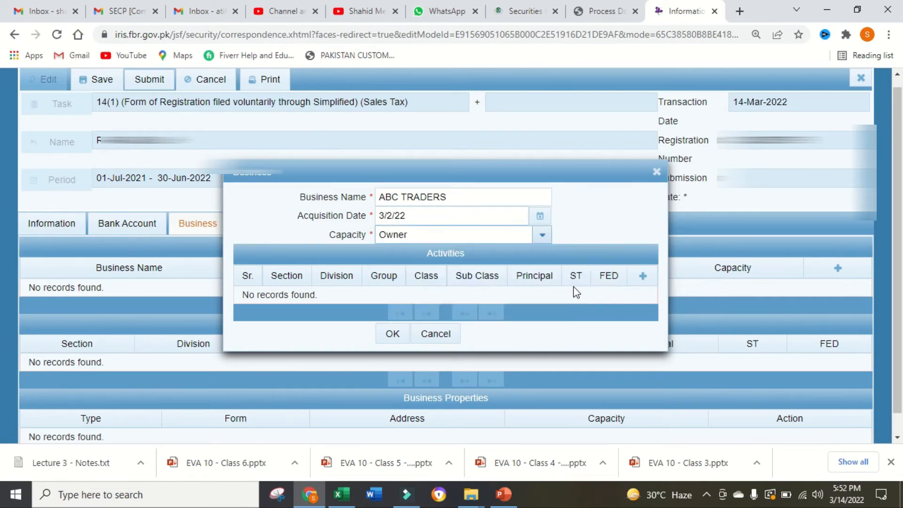
- Add a principal activity to the business, choosing Sale of motor vehicles under Wholesale and retail trade
click(643, 276)
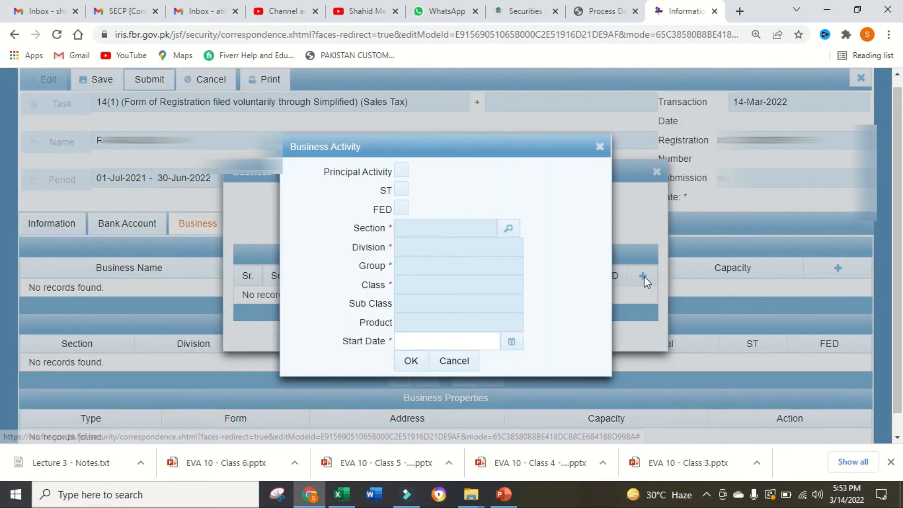
click(400, 172)
click(510, 229)
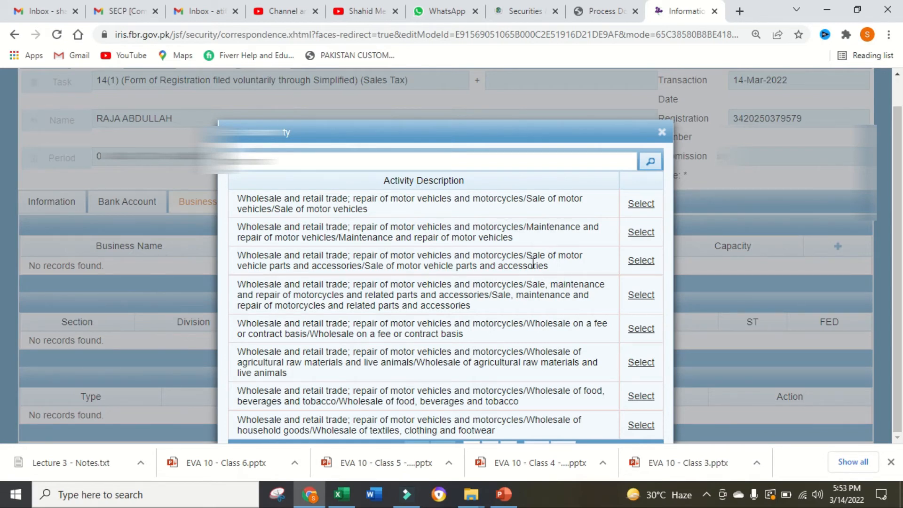
click(642, 204)
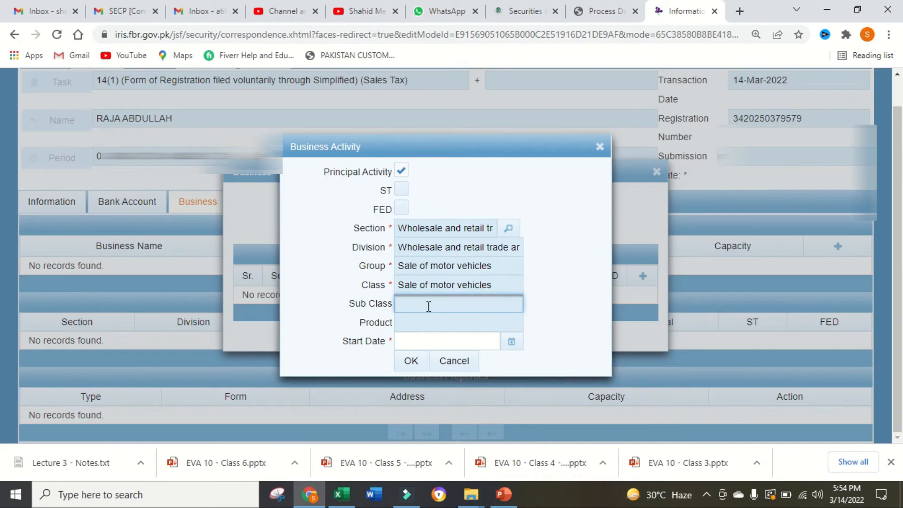
- Set the activity's start date to 2 March 2022, leave ST unticked, and save both the activity and the business
click(510, 343)
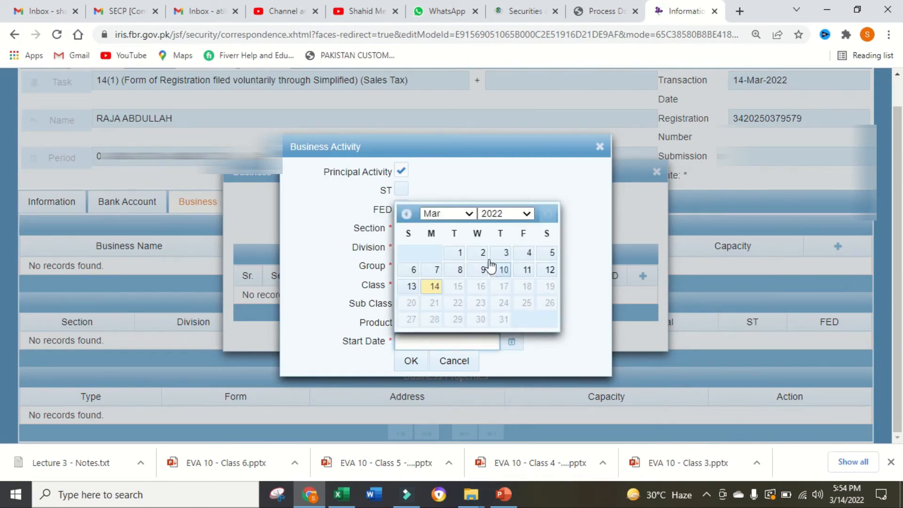
click(481, 254)
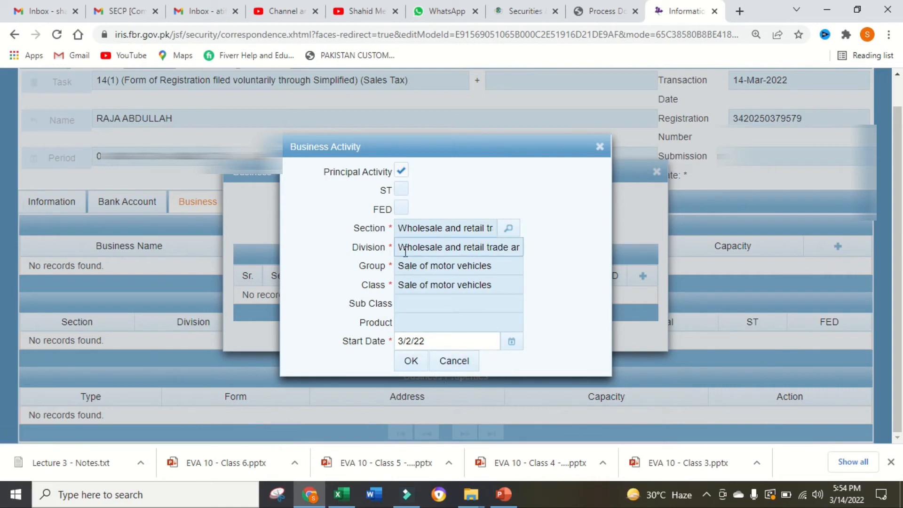
click(401, 190)
click(400, 190)
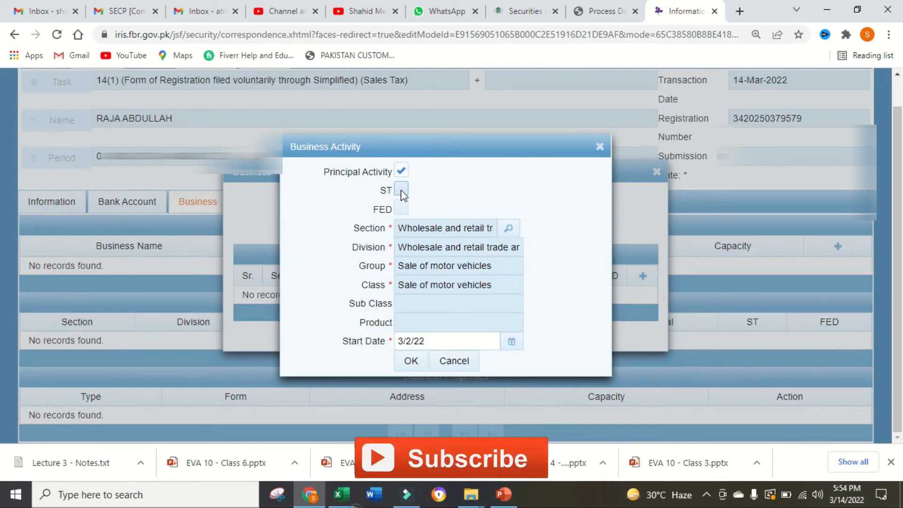
click(407, 362)
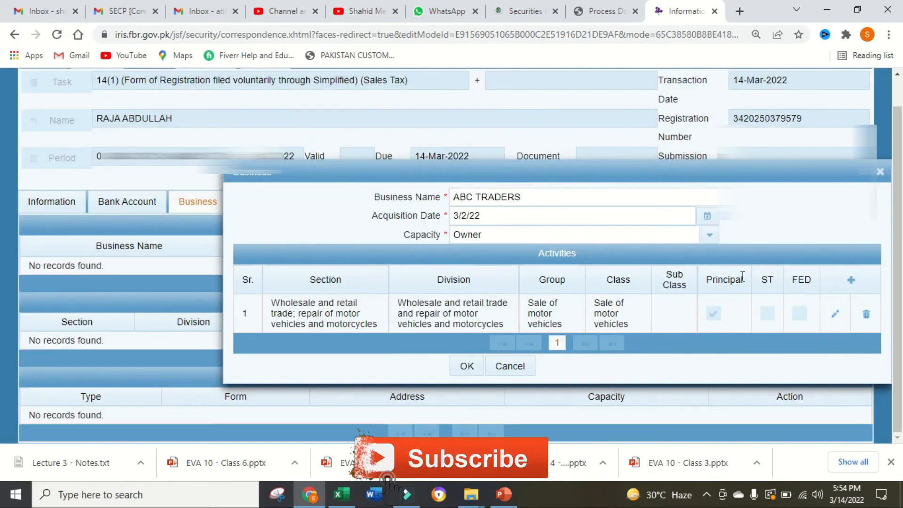
click(465, 367)
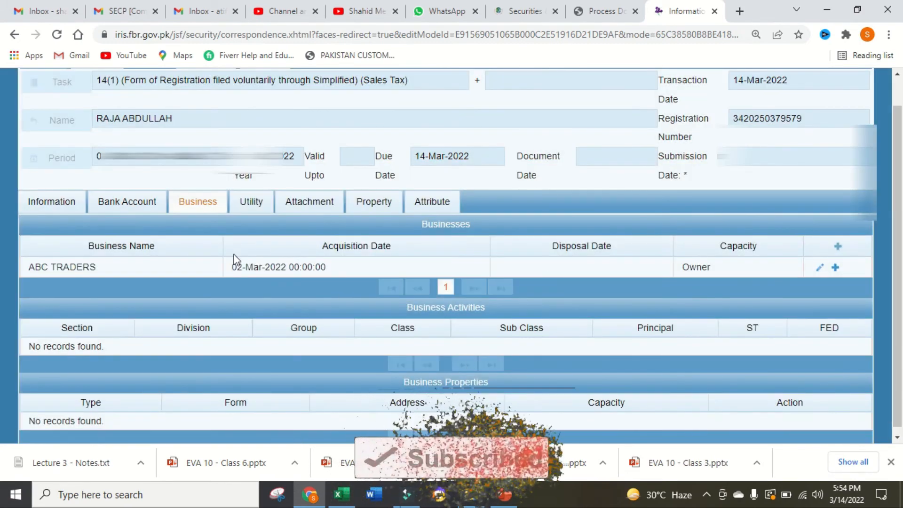
- Examine the utility section, the document upload for the Bank Certificate and the business premises pictures, and the listed properties
click(253, 201)
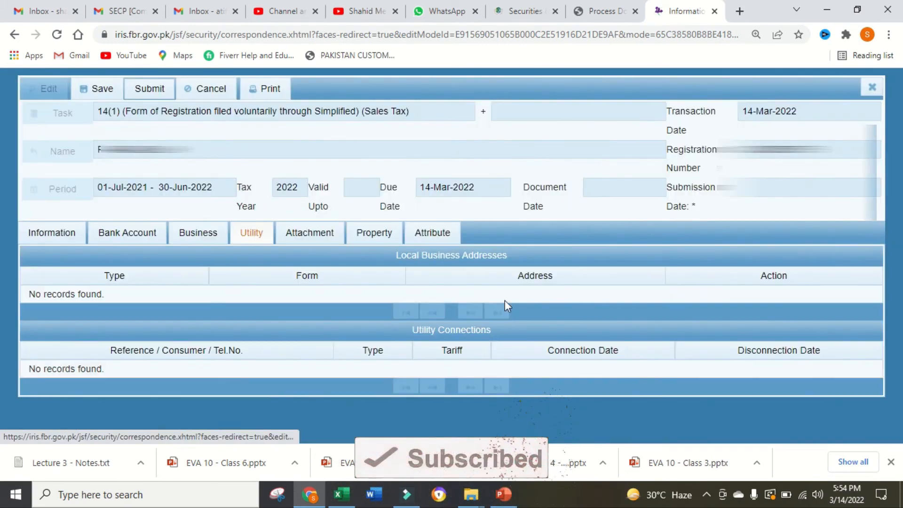
click(297, 233)
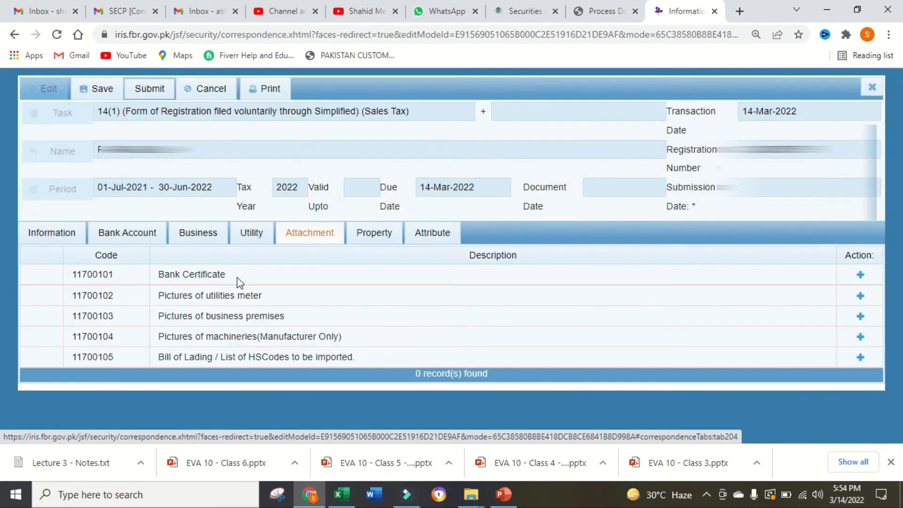
click(860, 274)
click(617, 273)
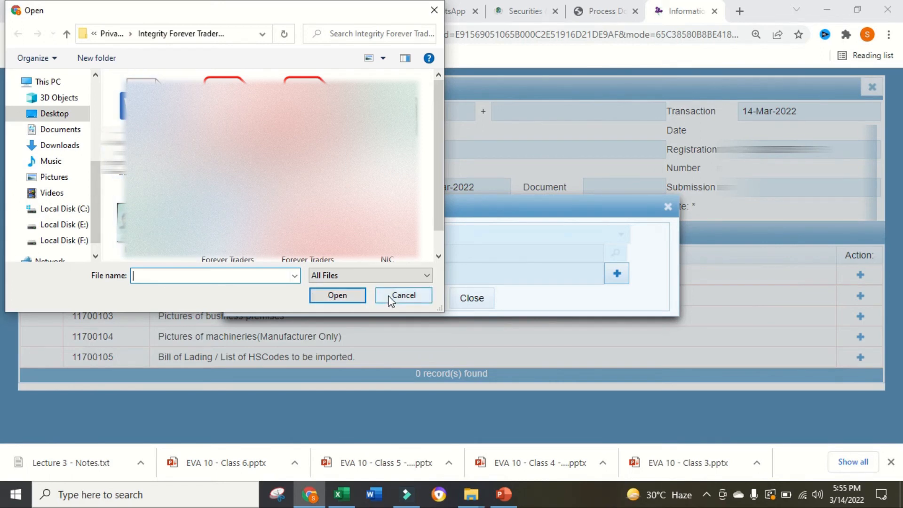
click(403, 295)
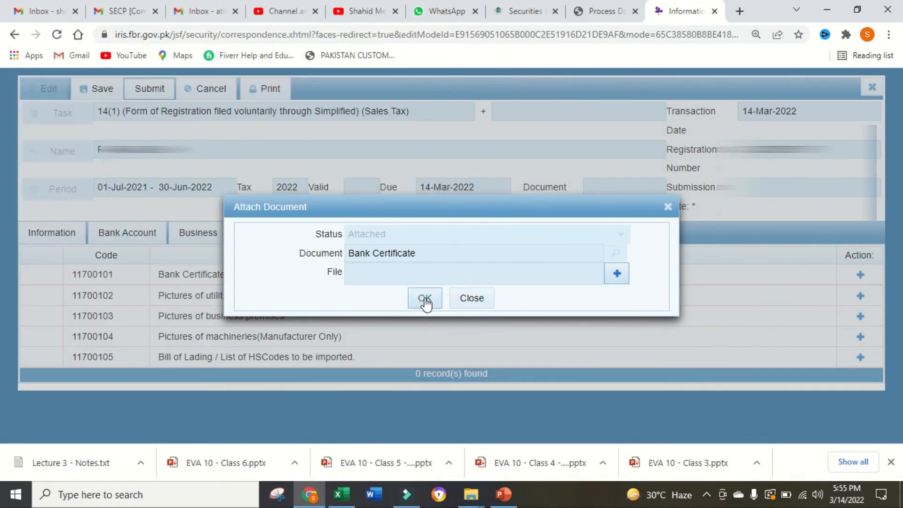
click(470, 299)
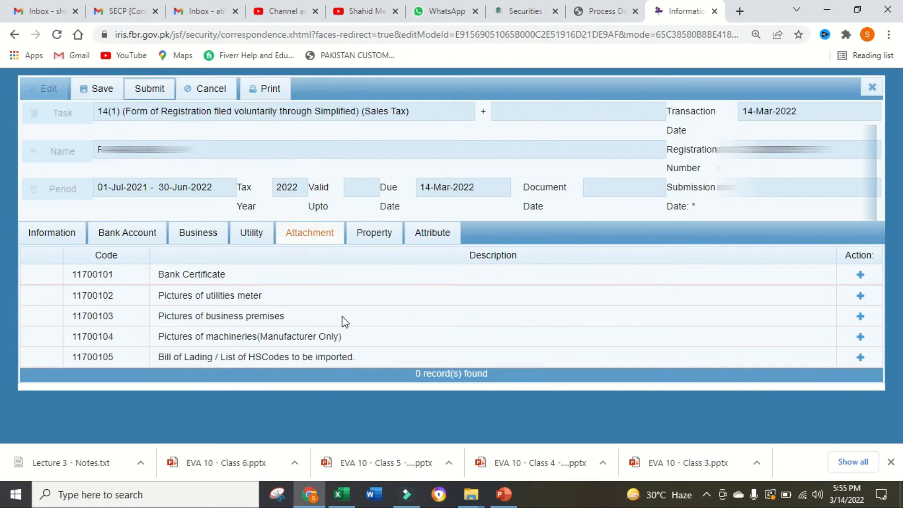
click(861, 316)
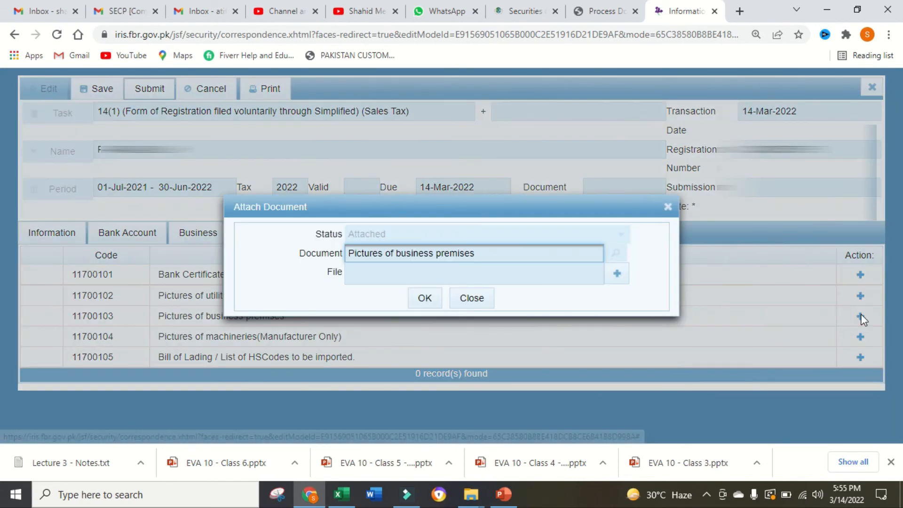
click(667, 207)
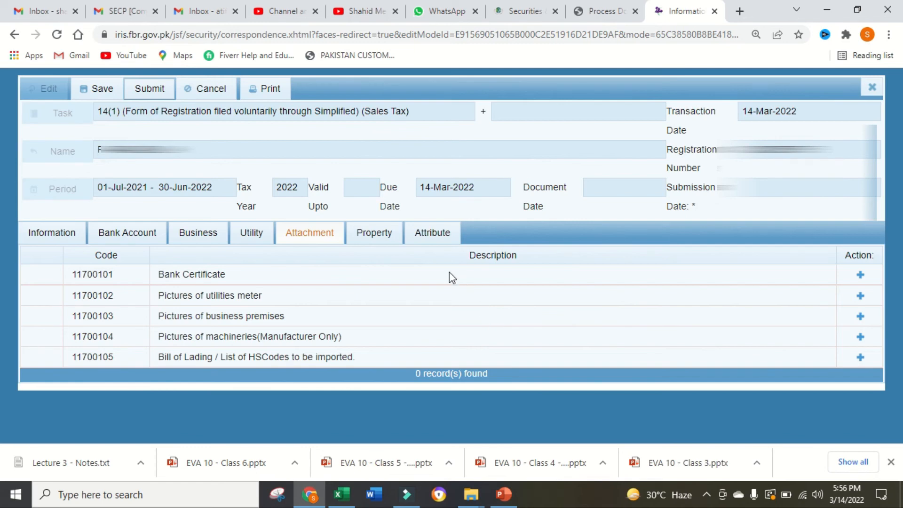
click(373, 232)
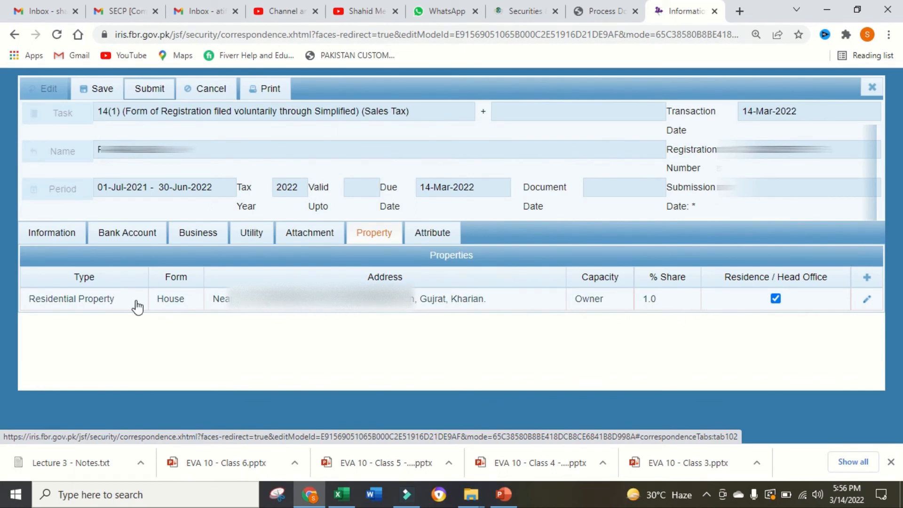
- Answer the "Do You want TEMPORARY STRN?" attribute with No
click(430, 235)
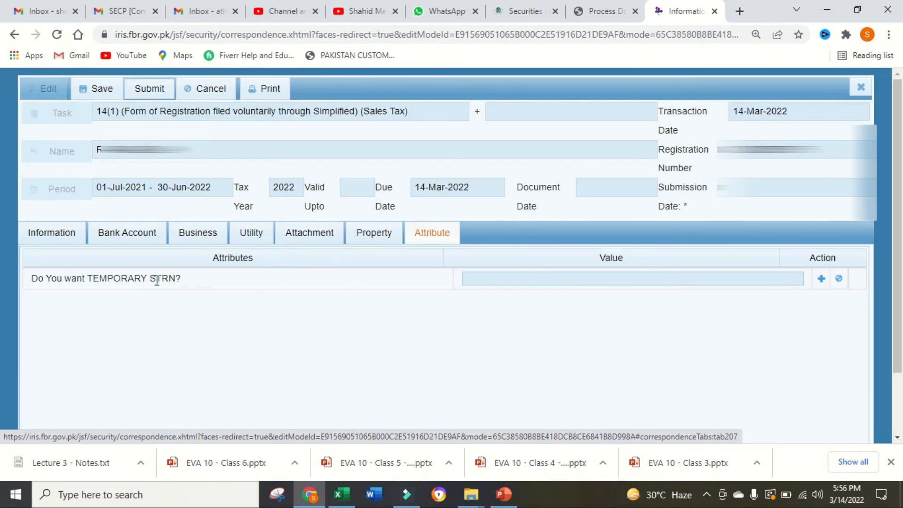
click(820, 279)
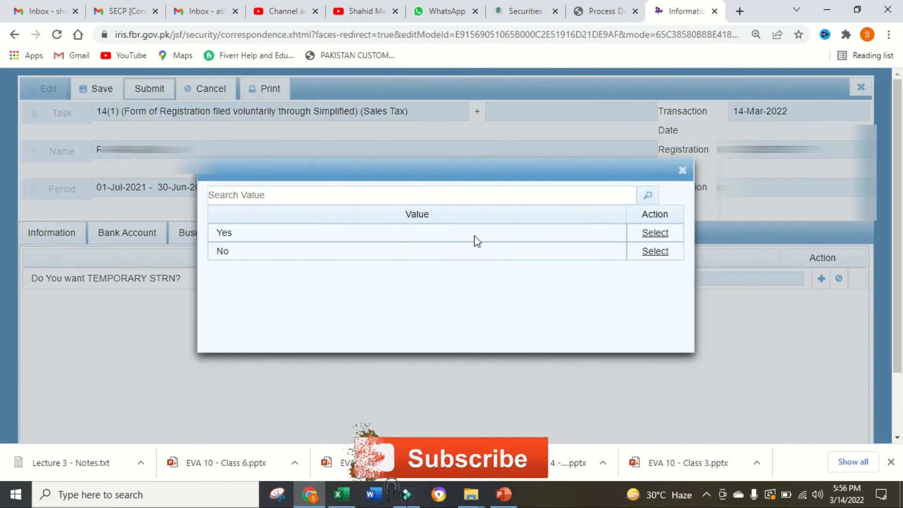
click(655, 252)
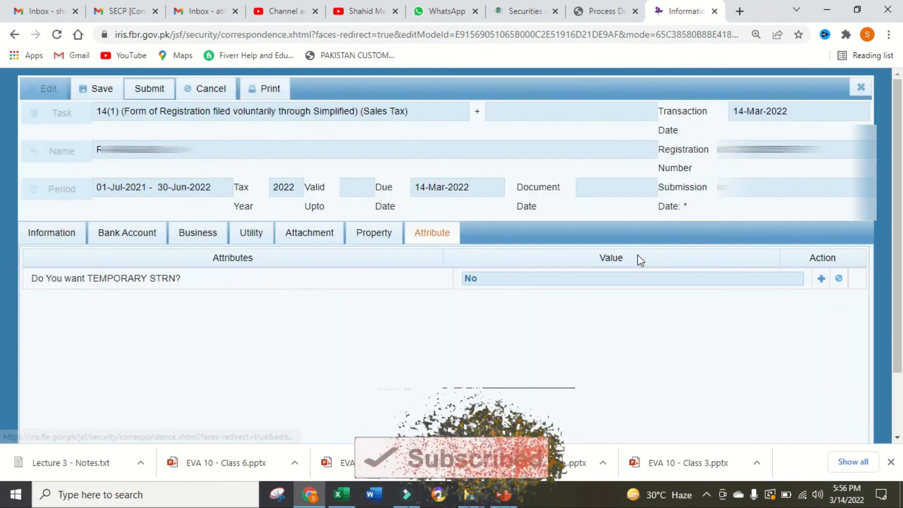